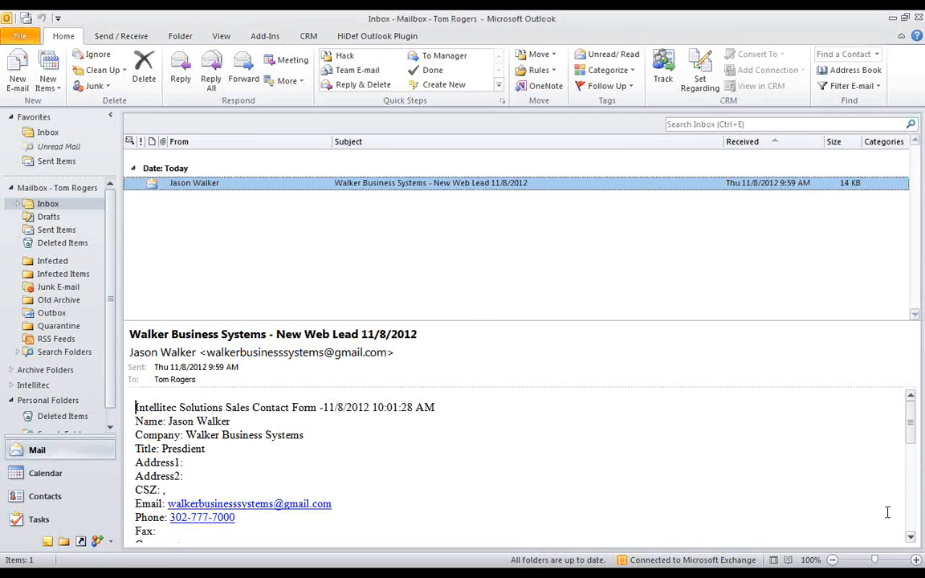
- Read the Walker Business Systems web lead e-mail, track it in CRM and start converting it to a lead
{"action": "left_click", "coordinate": [911, 537]}
{"action": "left_click", "coordinate": [912, 538]}
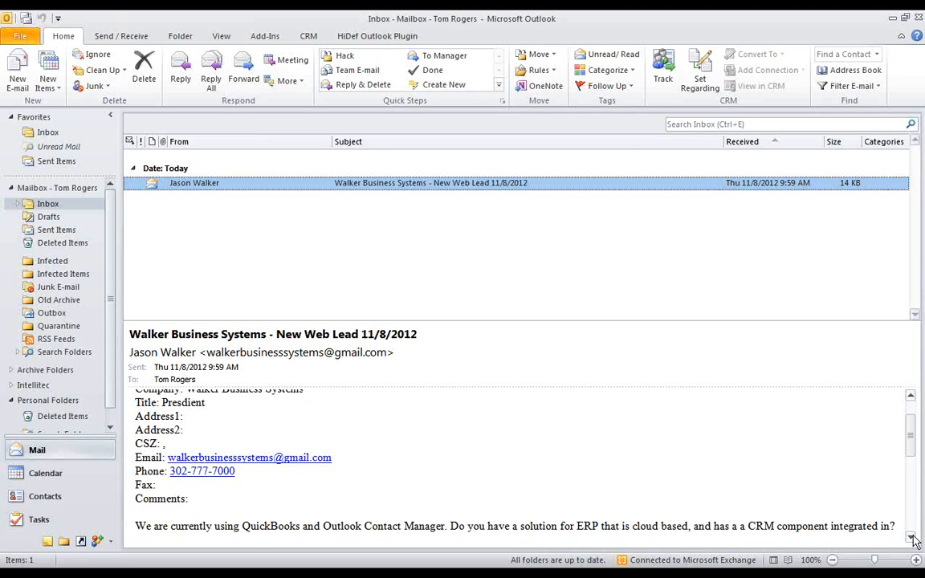
{"action": "left_click", "coordinate": [912, 539]}
{"action": "left_click", "coordinate": [912, 538]}
{"action": "left_click", "coordinate": [912, 538]}
{"action": "left_click", "coordinate": [912, 539]}
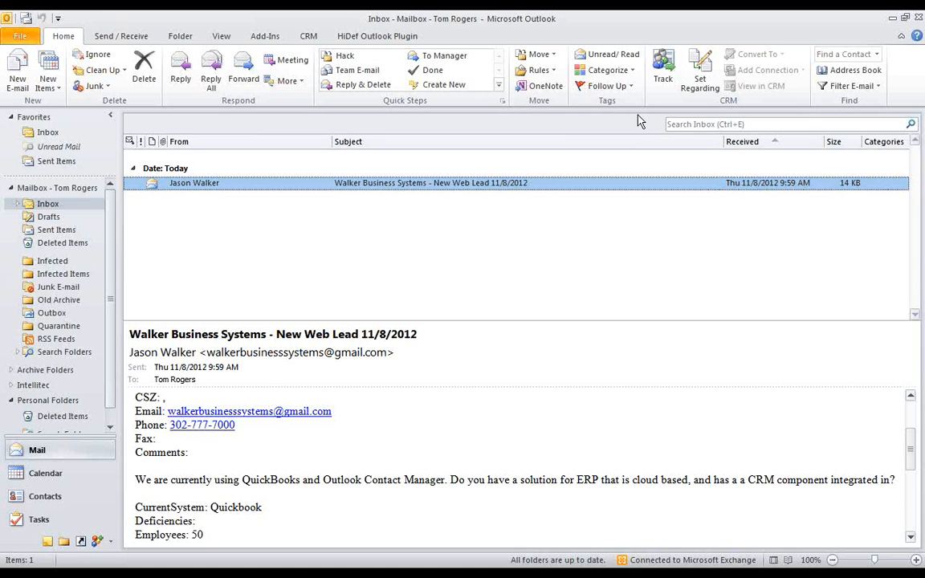
{"action": "left_click", "coordinate": [664, 81]}
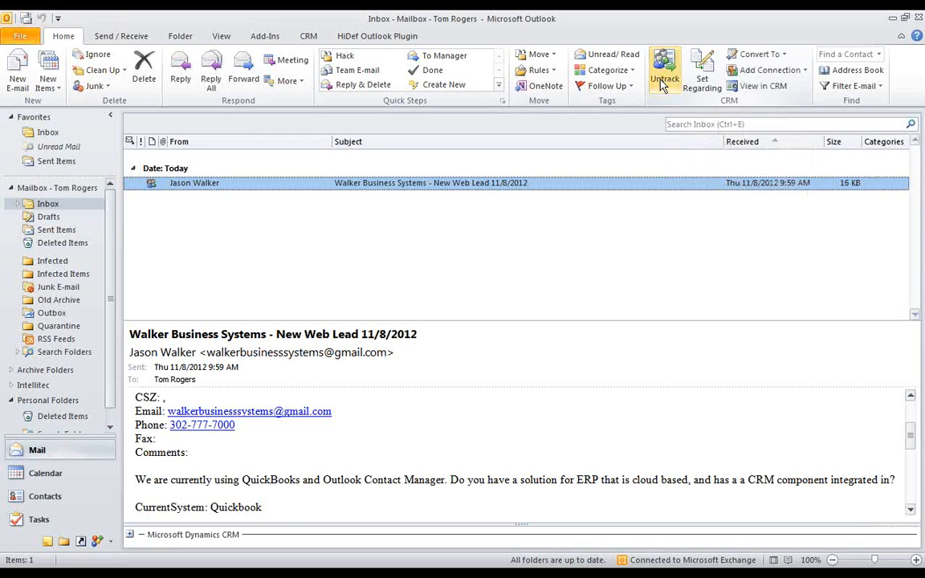
{"action": "left_click", "coordinate": [762, 55]}
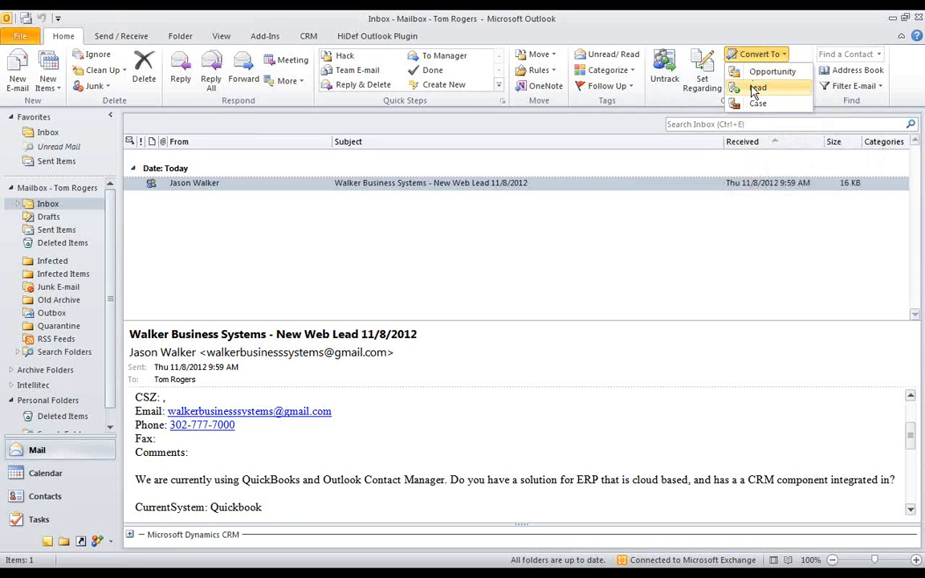
{"action": "left_click", "coordinate": [755, 88]}
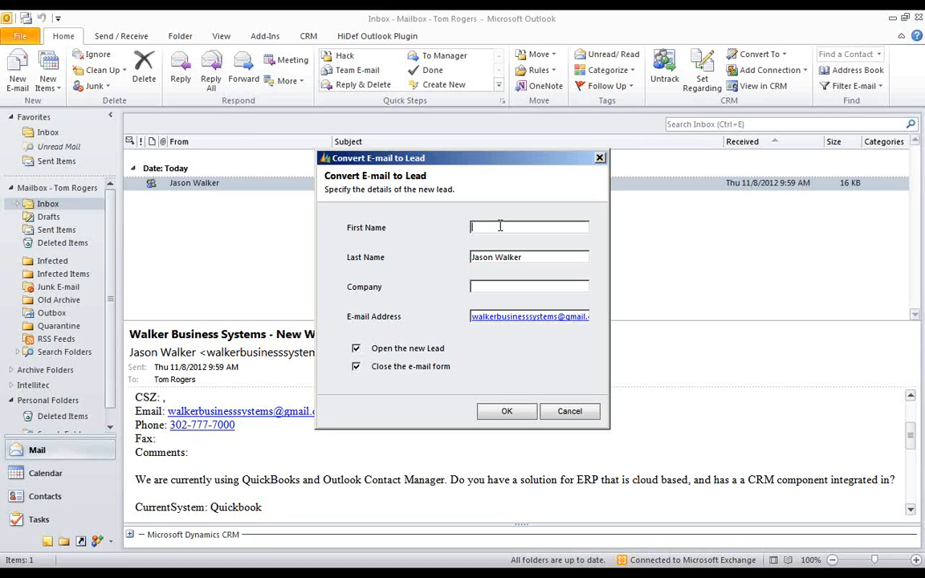
- Create the lead with the contact's first and last name and the company Walker Business Systems
{"action": "key", "text": "Tab"}
{"action": "left_click", "coordinate": [495, 284]}
{"action": "type", "text": "Walker Bus"}
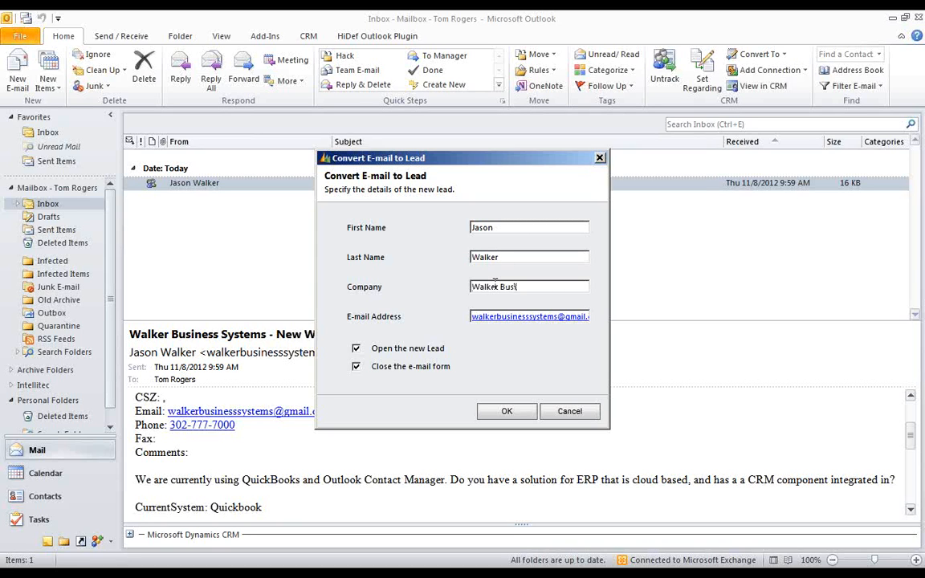
{"action": "type", "text": "iness Systems"}
{"action": "left_click", "coordinate": [505, 413]}
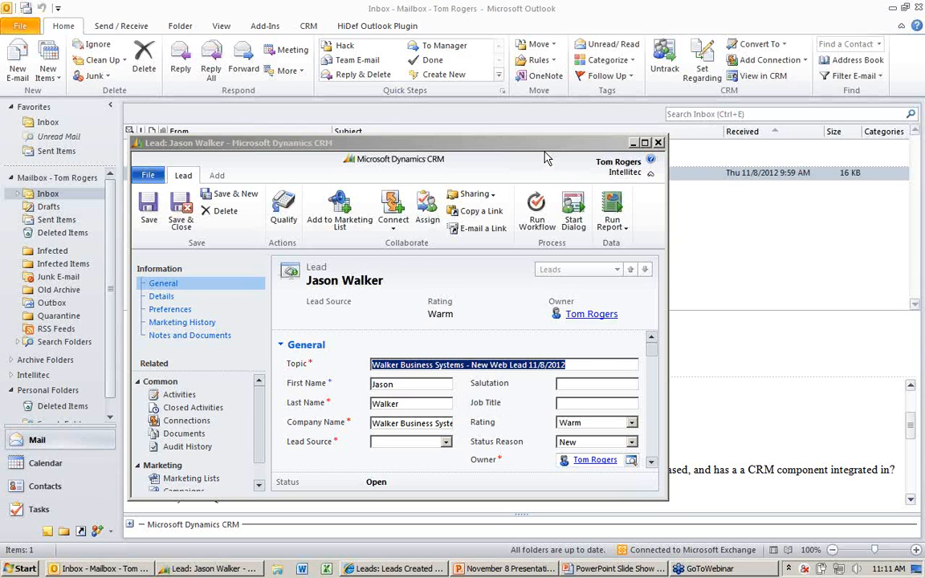
- Set the new lead's source to Web
{"action": "left_click_drag", "start_coordinate": [515, 147], "coordinate": [420, 81]}
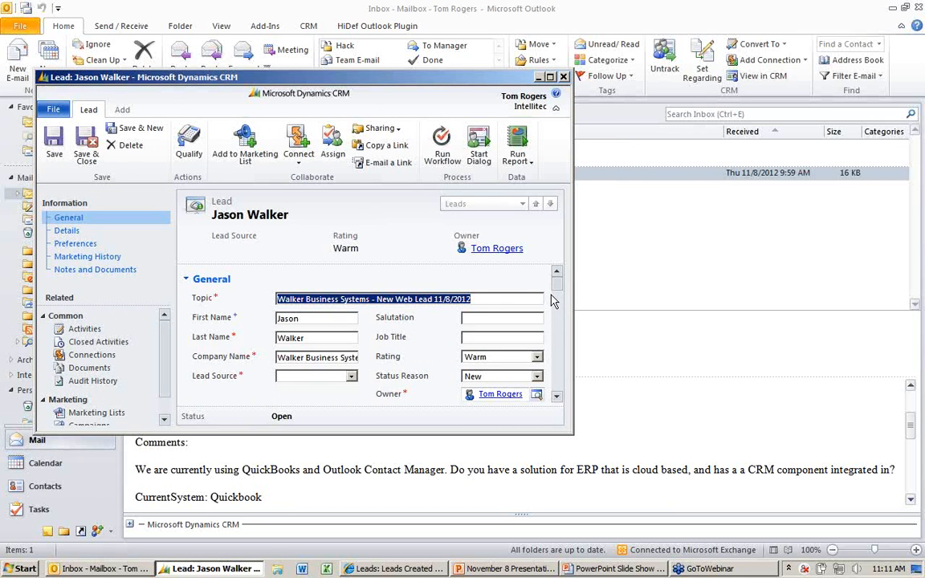
{"action": "left_click_drag", "start_coordinate": [441, 76], "coordinate": [561, 83]}
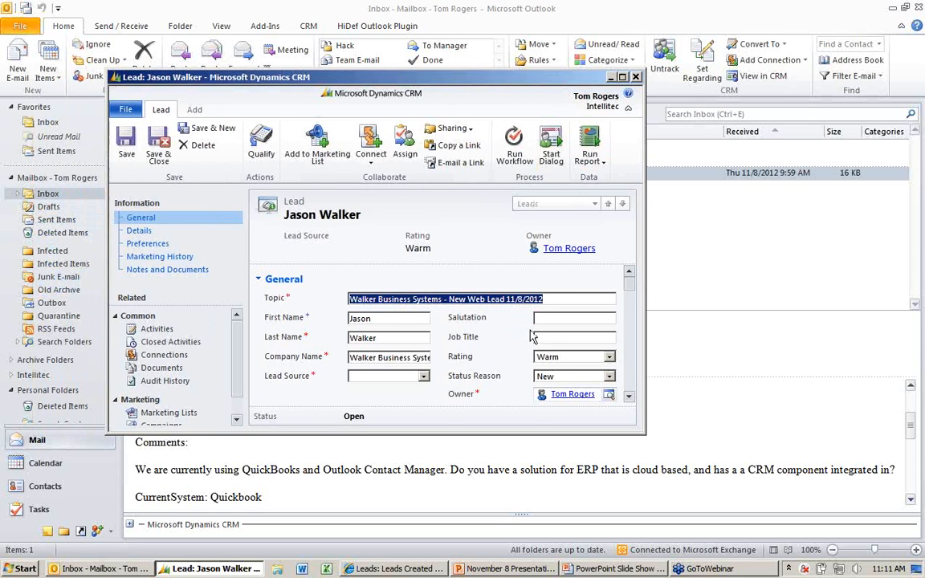
{"action": "left_click", "coordinate": [423, 376]}
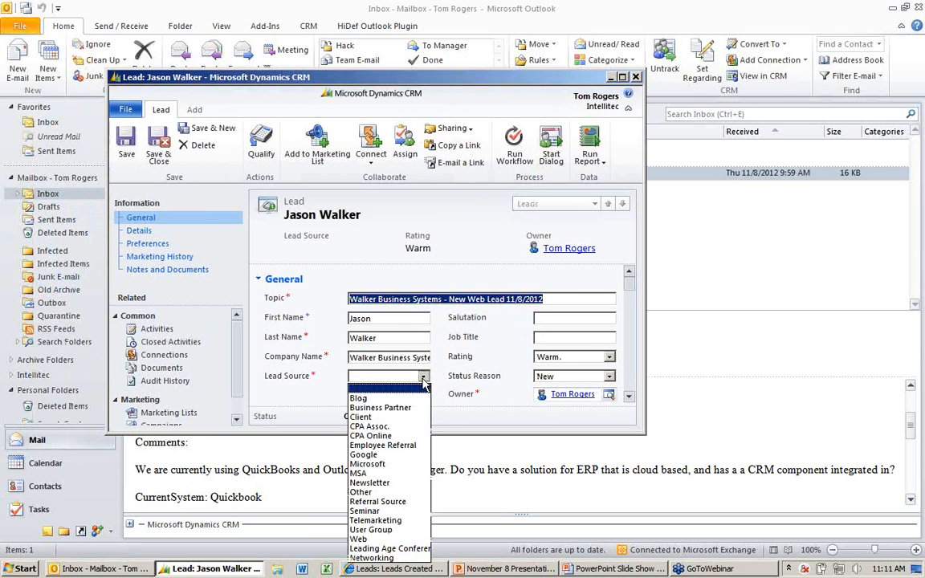
{"action": "left_click", "coordinate": [392, 540]}
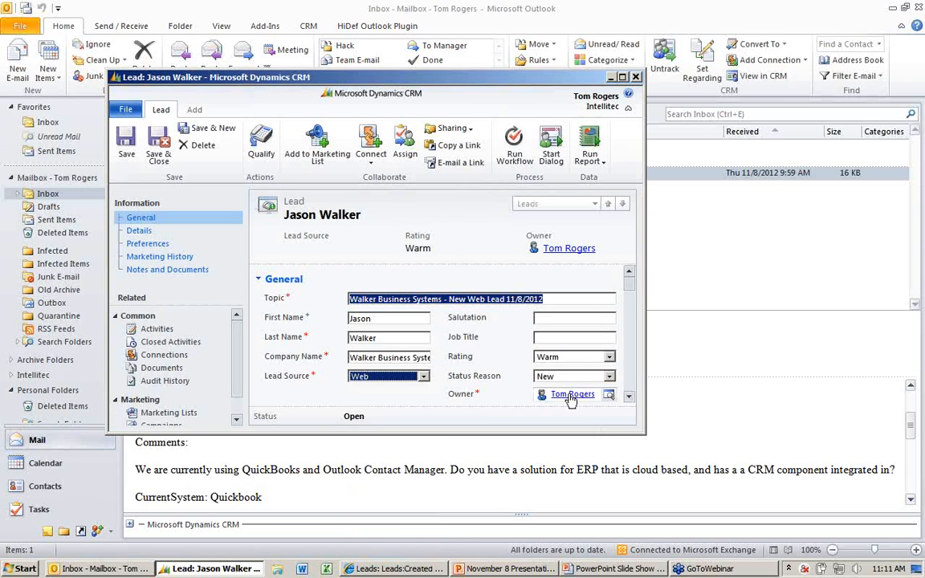
- Mark CRM and GP as the lead's areas of interest
{"action": "left_click", "coordinate": [630, 398]}
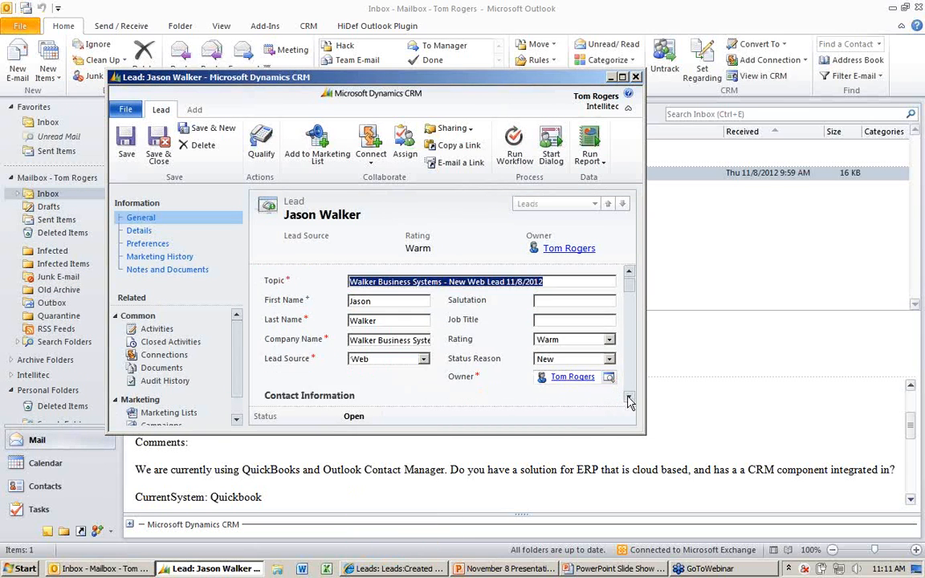
{"action": "left_click", "coordinate": [630, 399]}
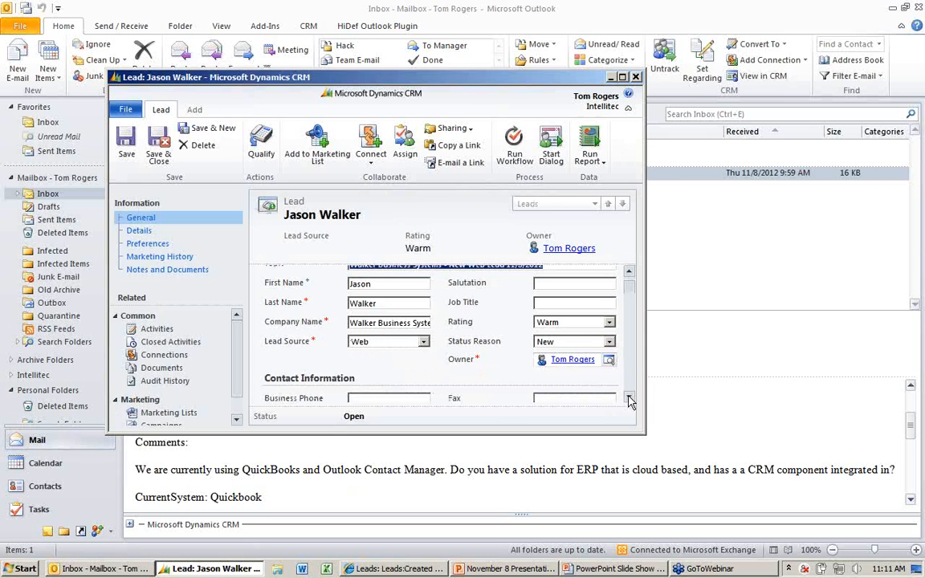
{"action": "left_click", "coordinate": [630, 399]}
{"action": "left_click", "coordinate": [630, 399]}
{"action": "left_click", "coordinate": [630, 399]}
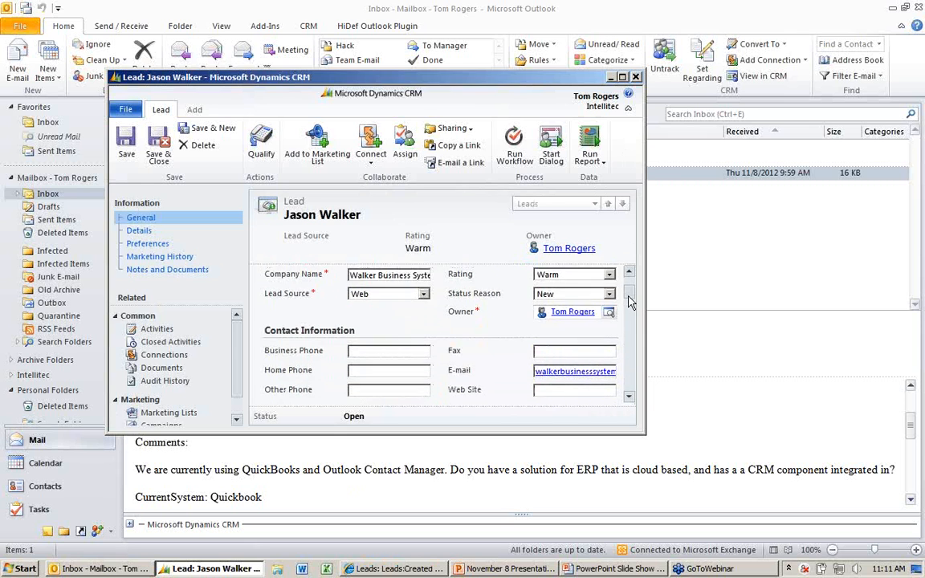
{"action": "scroll", "coordinate": [630, 304], "scroll_direction": "down", "scroll_amount": 2}
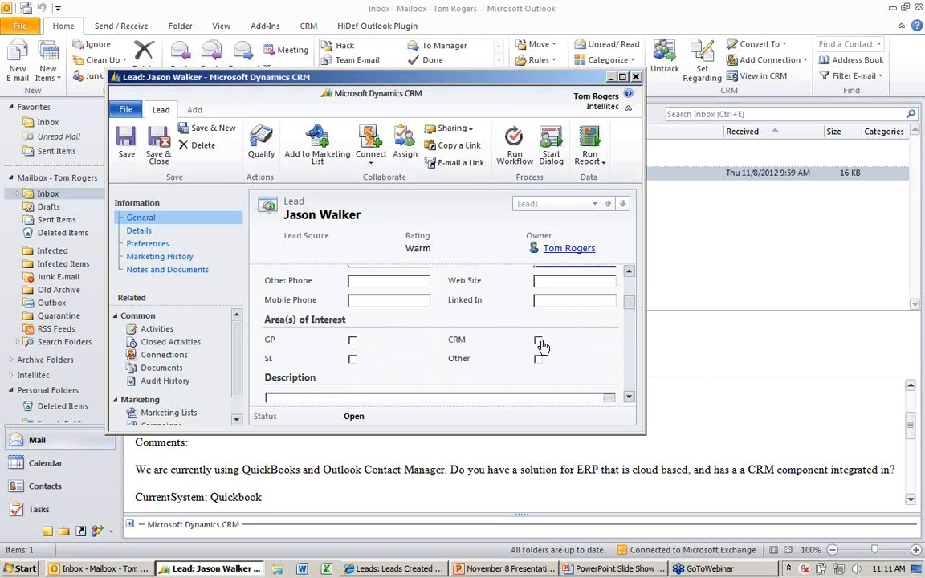
{"action": "left_click", "coordinate": [538, 341]}
{"action": "left_click", "coordinate": [352, 340]}
- Save and close the lead despite the potential duplicates, and decline to send the error report
{"action": "left_click", "coordinate": [630, 295]}
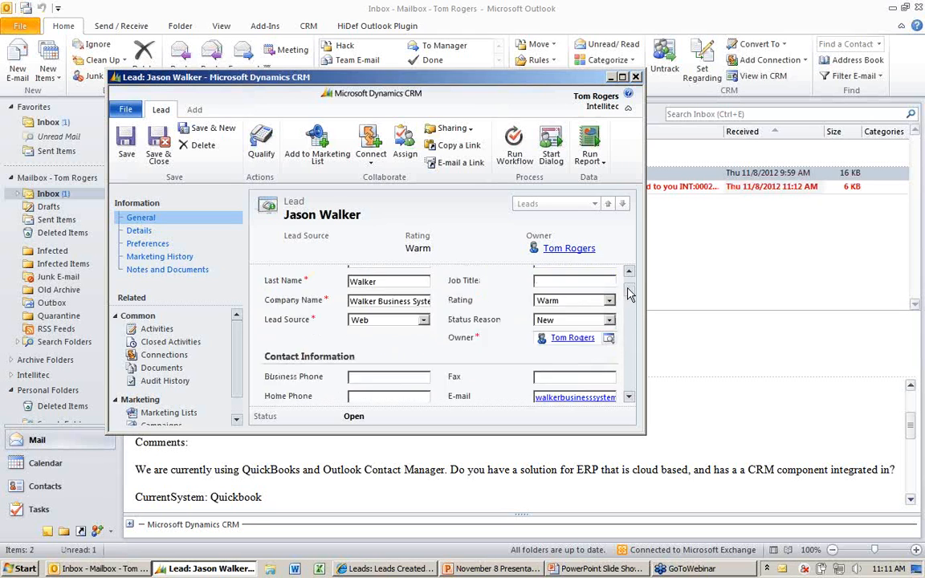
{"action": "left_click", "coordinate": [630, 292]}
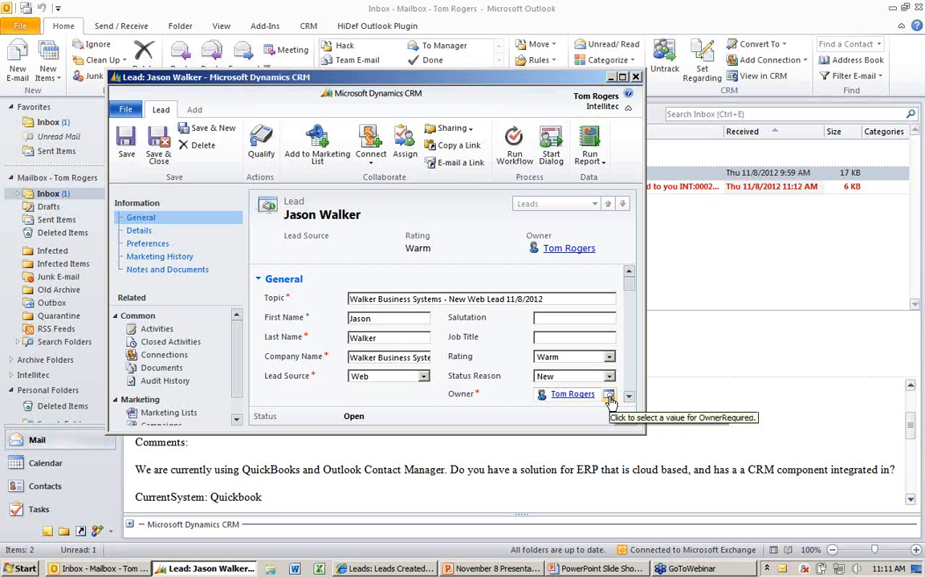
{"action": "left_click", "coordinate": [631, 398]}
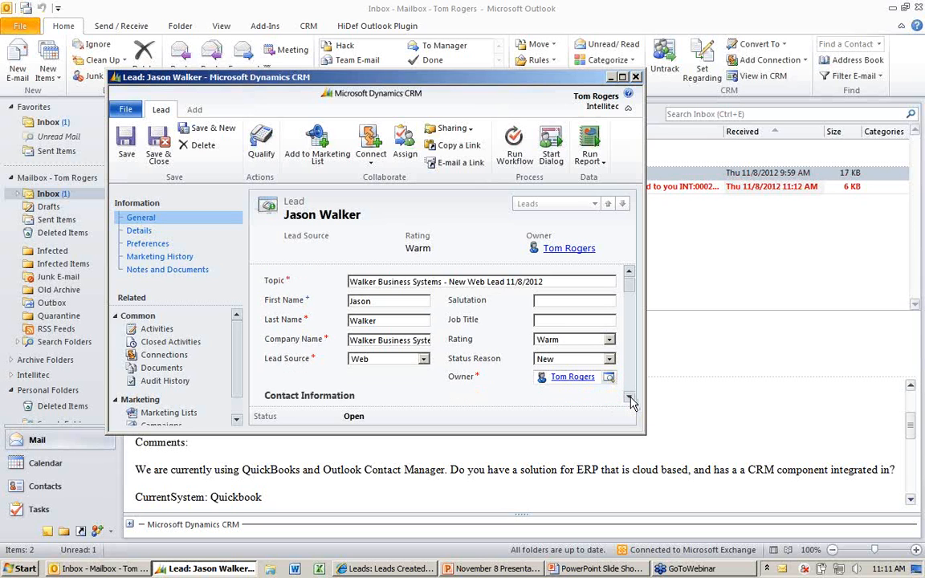
{"action": "left_click", "coordinate": [631, 398]}
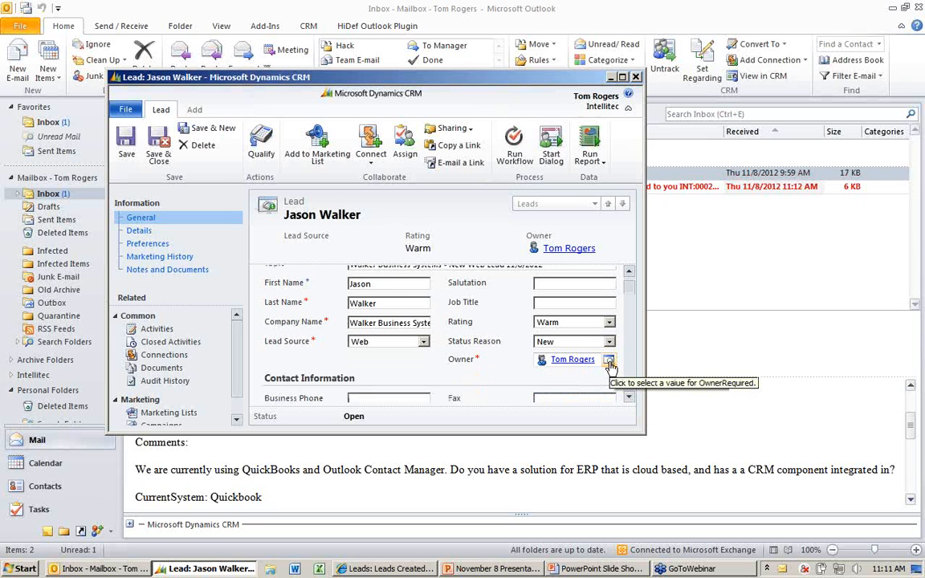
{"action": "left_click", "coordinate": [163, 151]}
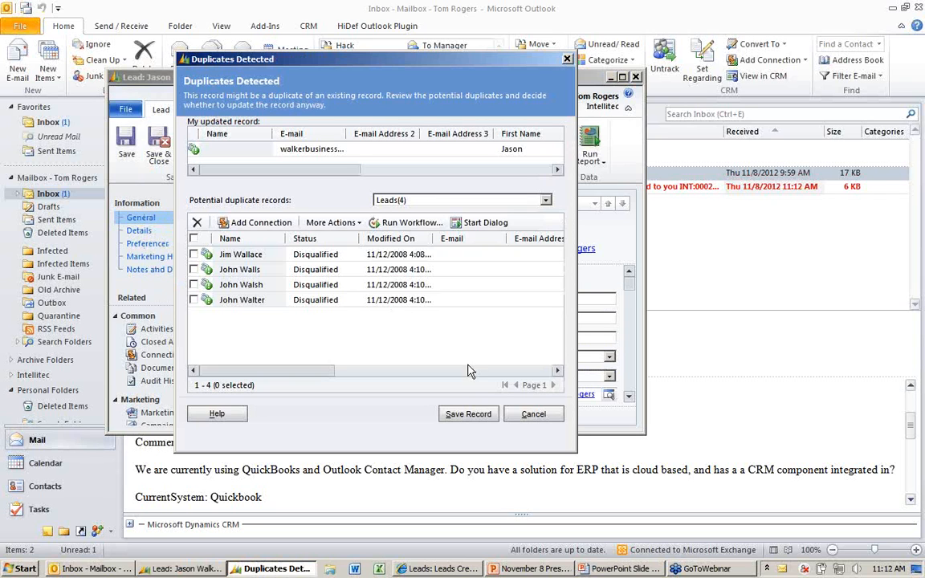
{"action": "left_click", "coordinate": [469, 413]}
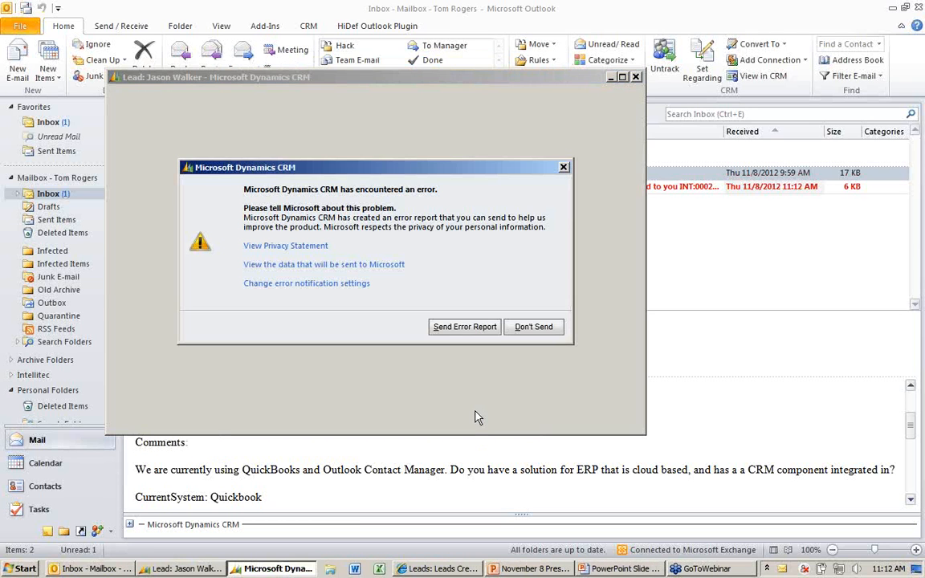
{"action": "left_click", "coordinate": [531, 326]}
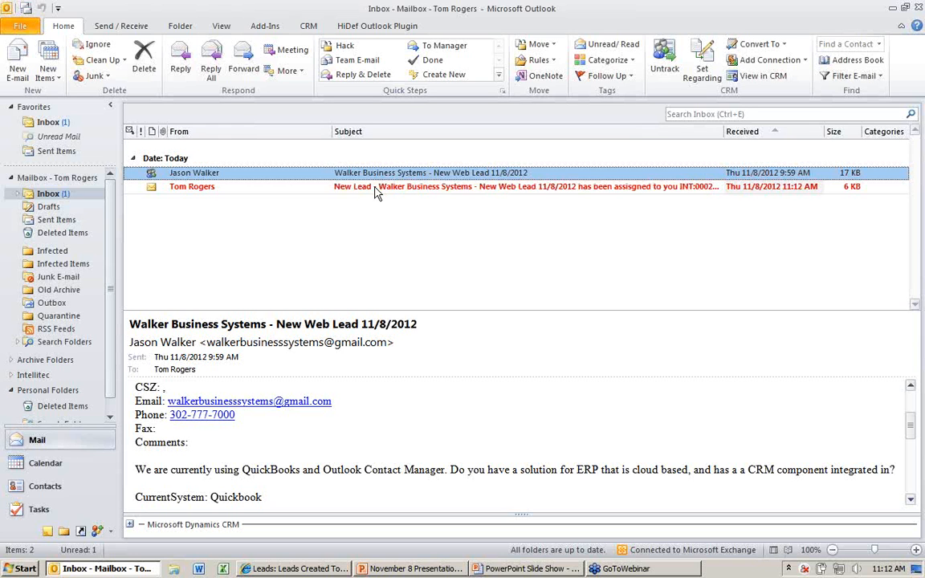
- Read the notification e-mail about the newly assigned Walker Business Systems lead and close it
{"action": "double_click", "coordinate": [375, 189]}
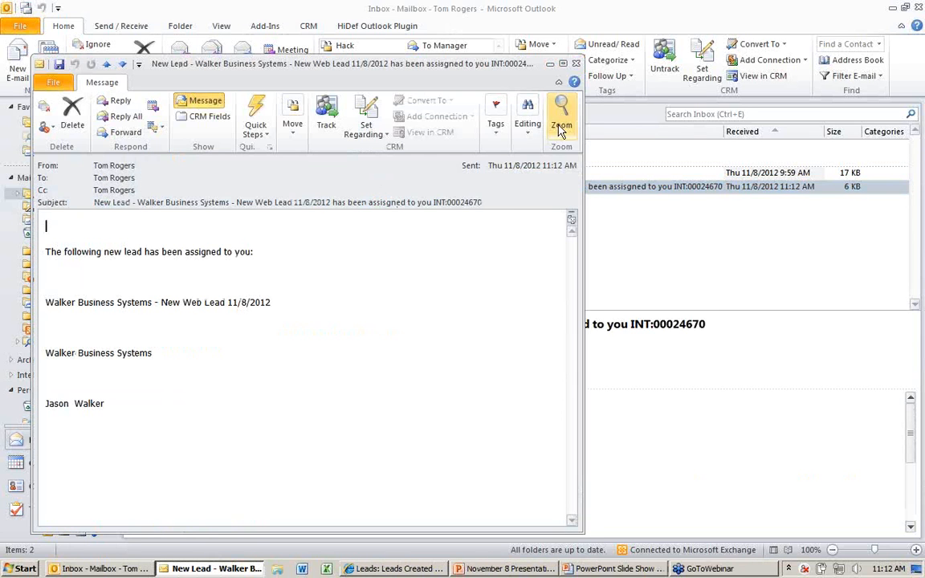
{"action": "left_click", "coordinate": [576, 65]}
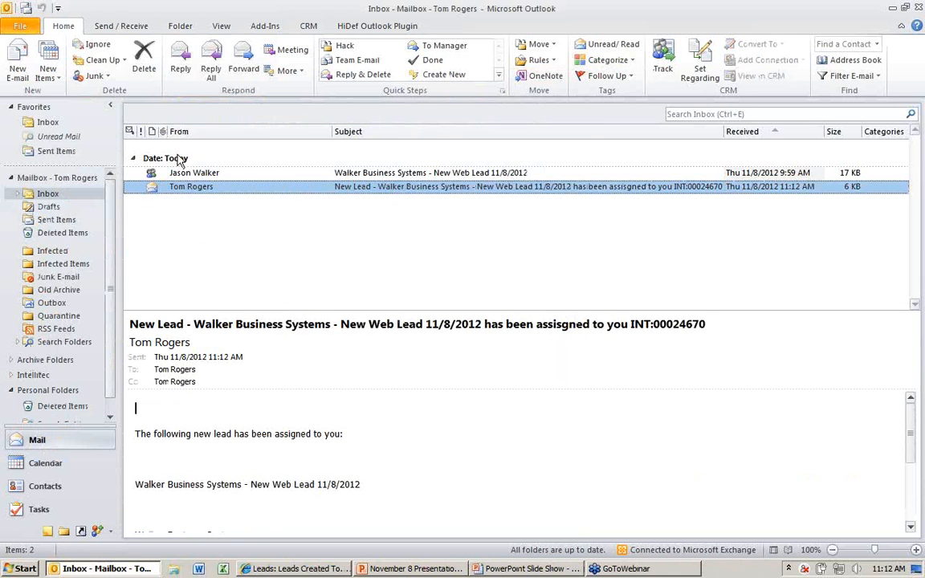
- Open the Walker Business Systems lead from the CRM list of leads created today
{"action": "left_click", "coordinate": [97, 531]}
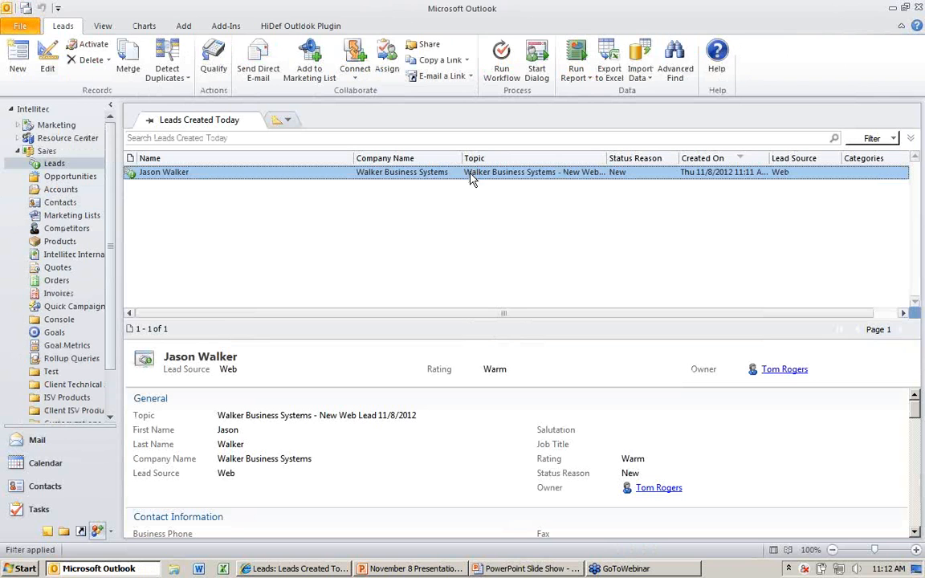
{"action": "double_click", "coordinate": [399, 175]}
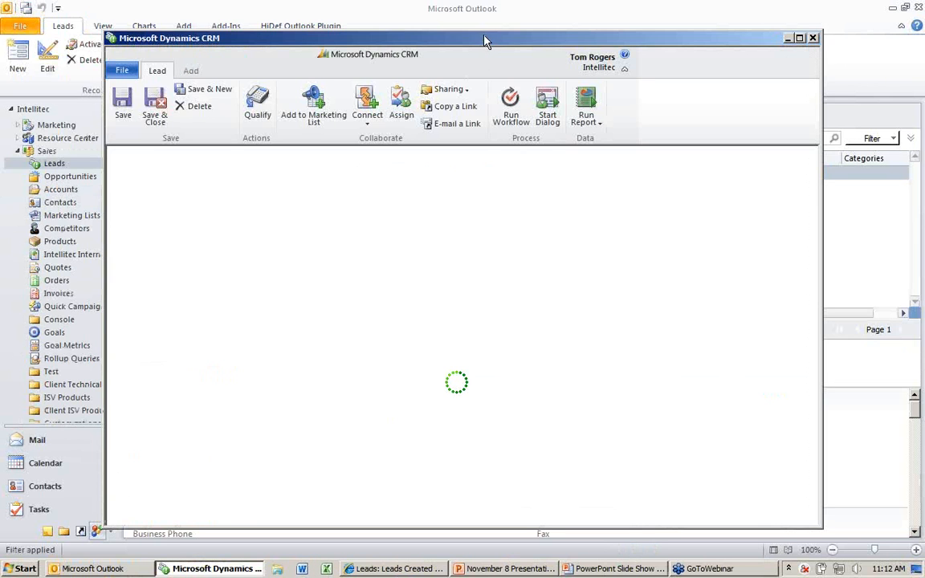
{"action": "left_click_drag", "start_coordinate": [482, 41], "coordinate": [387, 30]}
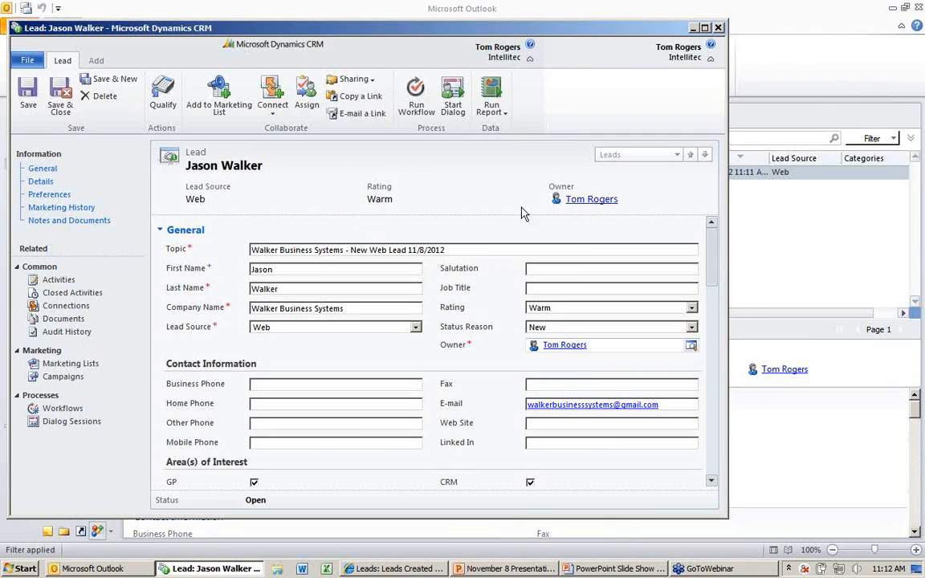
- Open the original web lead e-mail from the lead's closed activities and read through to the customer's comments
{"action": "left_click", "coordinate": [72, 297]}
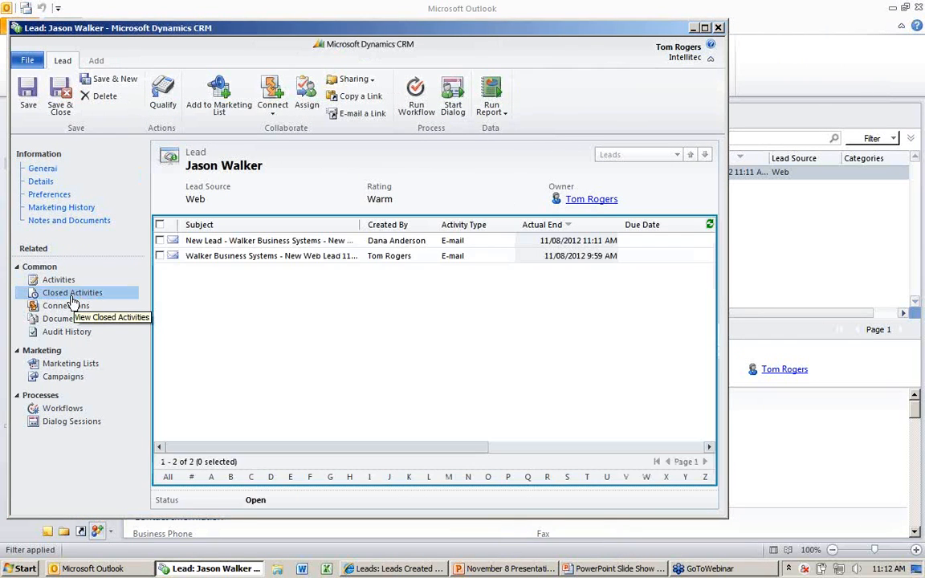
{"action": "left_click", "coordinate": [271, 257]}
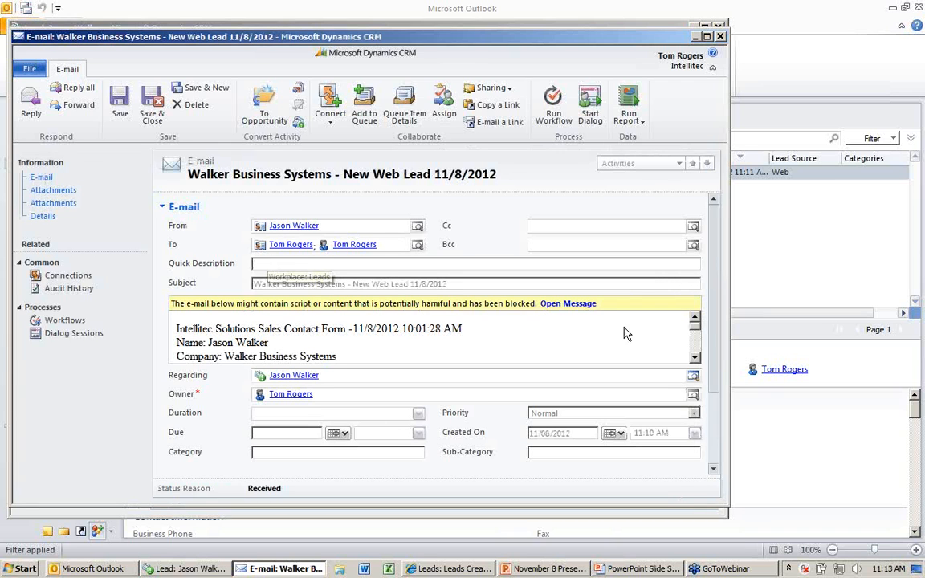
{"action": "left_click", "coordinate": [696, 361]}
{"action": "left_click", "coordinate": [695, 361]}
{"action": "left_click", "coordinate": [695, 361]}
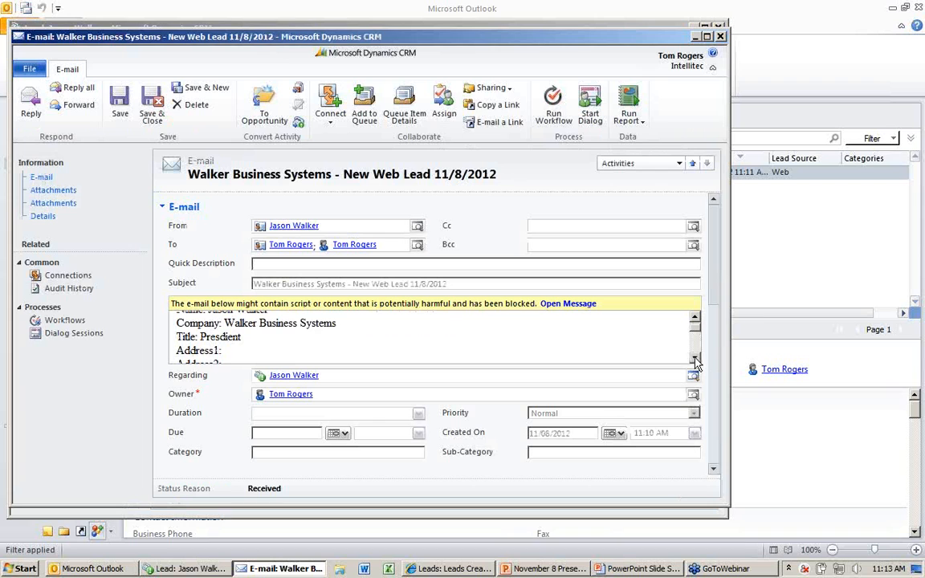
{"action": "left_click", "coordinate": [695, 360]}
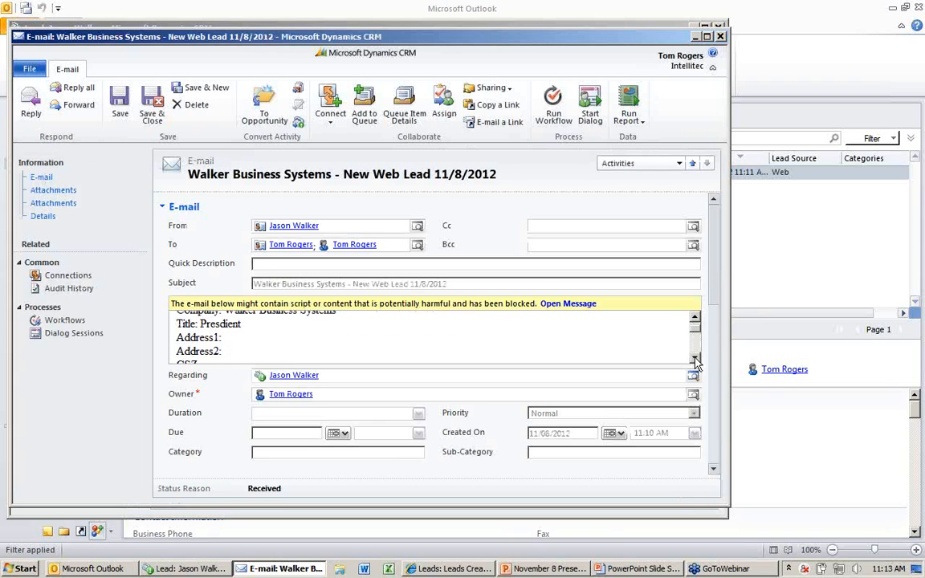
{"action": "left_click", "coordinate": [695, 360]}
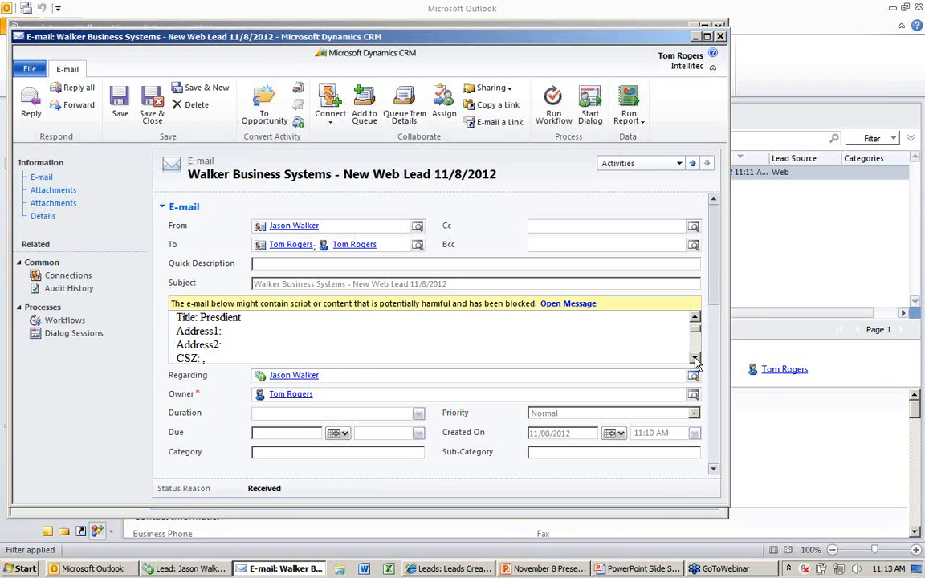
{"action": "left_click", "coordinate": [695, 360]}
{"action": "left_click", "coordinate": [696, 360]}
{"action": "left_click", "coordinate": [696, 361]}
{"action": "left_click", "coordinate": [696, 361]}
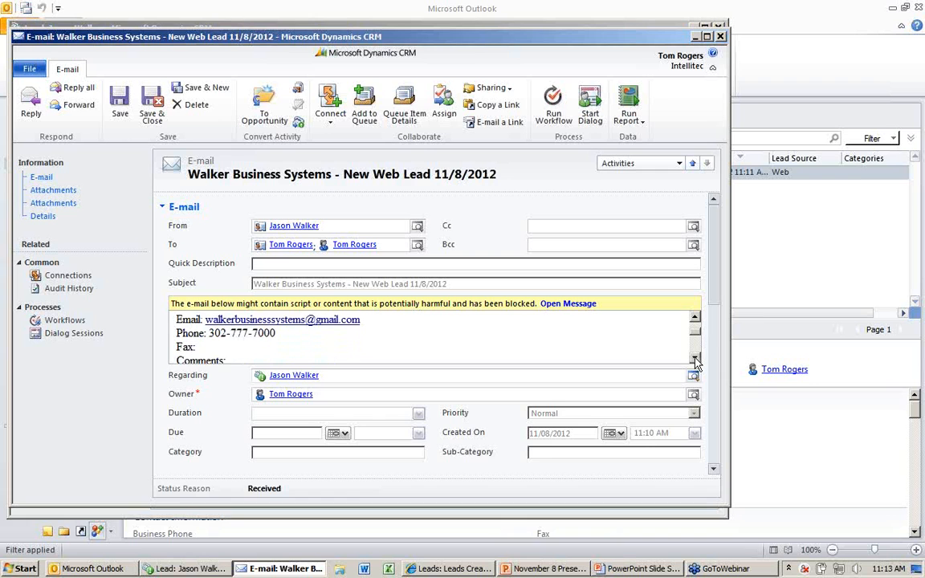
{"action": "left_click", "coordinate": [696, 360]}
{"action": "left_click", "coordinate": [696, 360]}
{"action": "left_click", "coordinate": [696, 360]}
{"action": "left_click", "coordinate": [695, 361]}
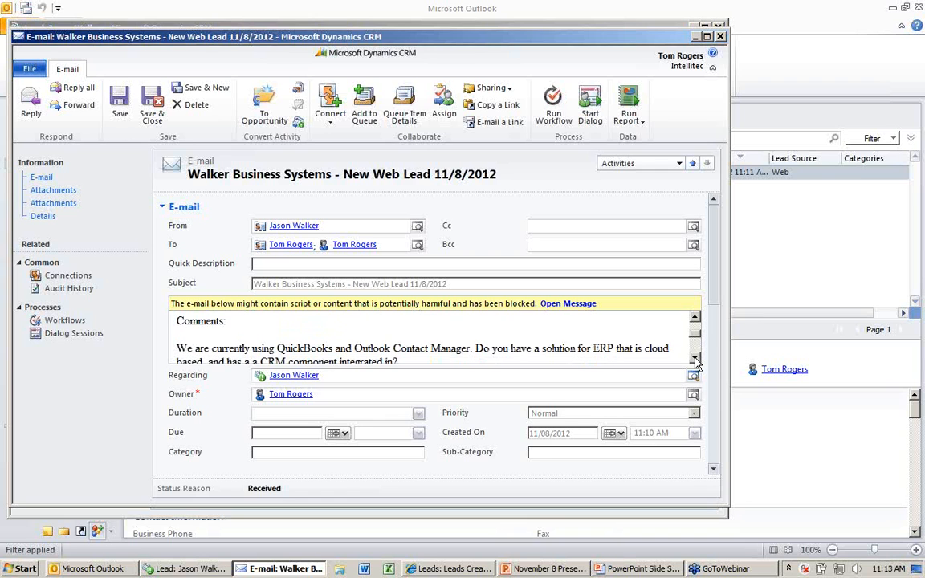
{"action": "left_click", "coordinate": [695, 361]}
{"action": "left_click", "coordinate": [695, 361]}
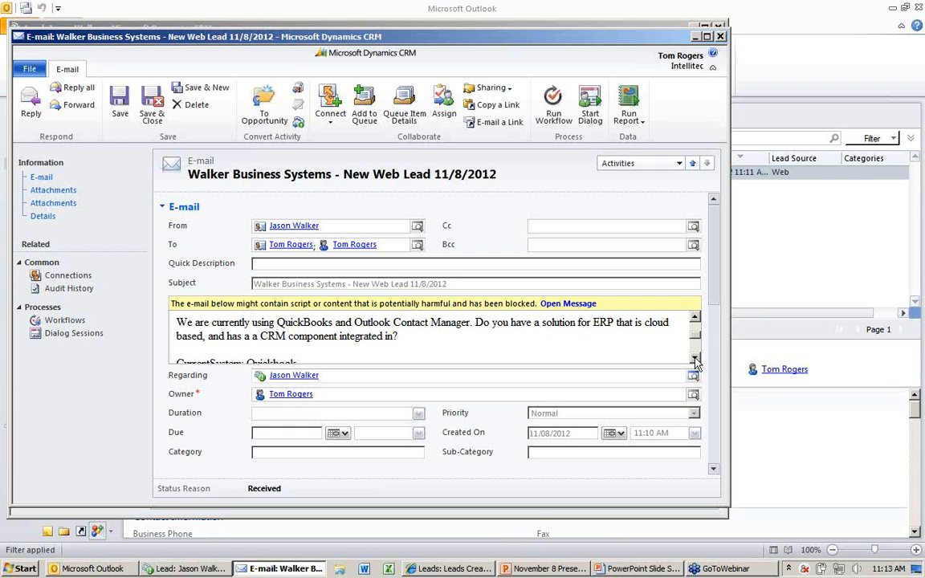
- Close the tracked e-mail and the lead record, and switch to the PowerPoint slide show
{"action": "left_click_drag", "start_coordinate": [657, 42], "coordinate": [611, 41]}
{"action": "left_click", "coordinate": [675, 36]}
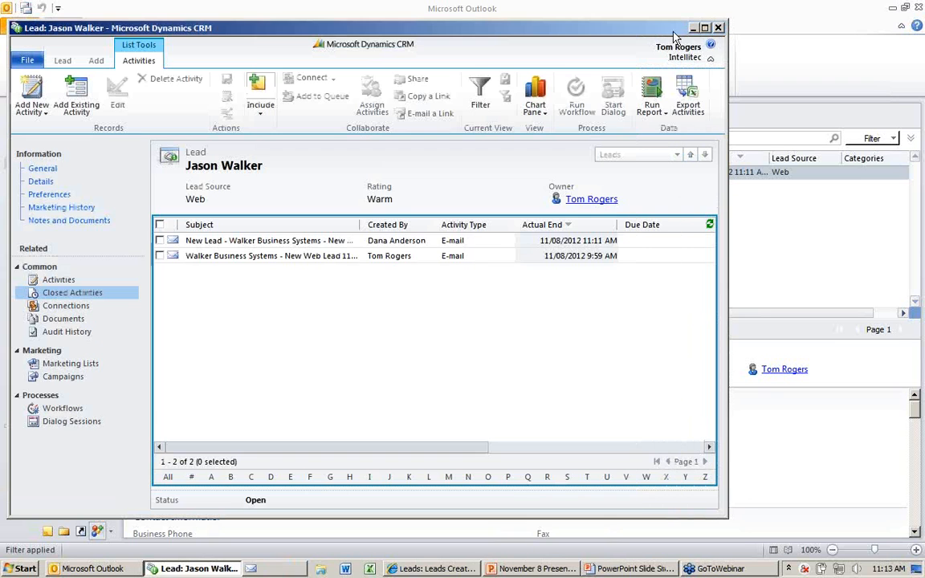
{"action": "left_click_drag", "start_coordinate": [676, 32], "coordinate": [631, 32]}
{"action": "left_click", "coordinate": [675, 28]}
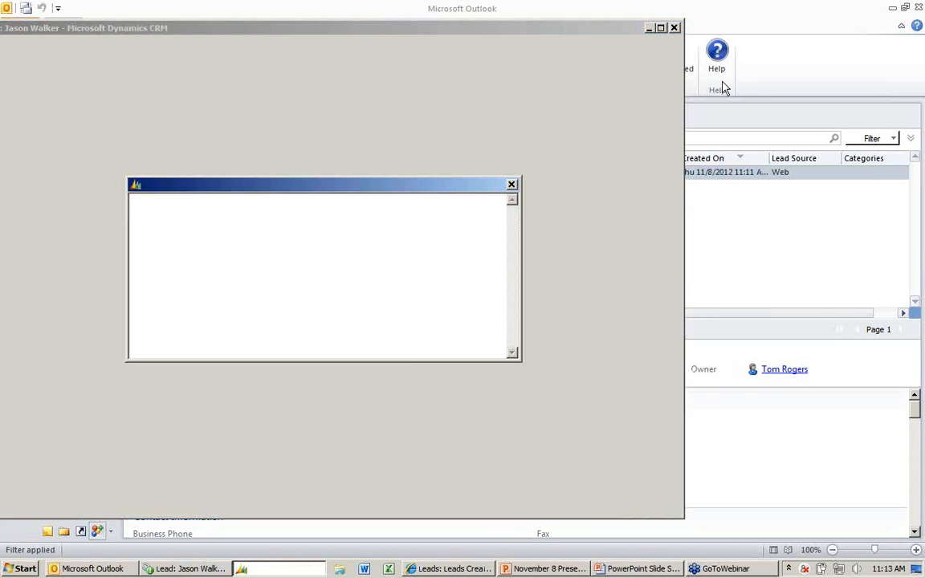
{"action": "left_click", "coordinate": [487, 344]}
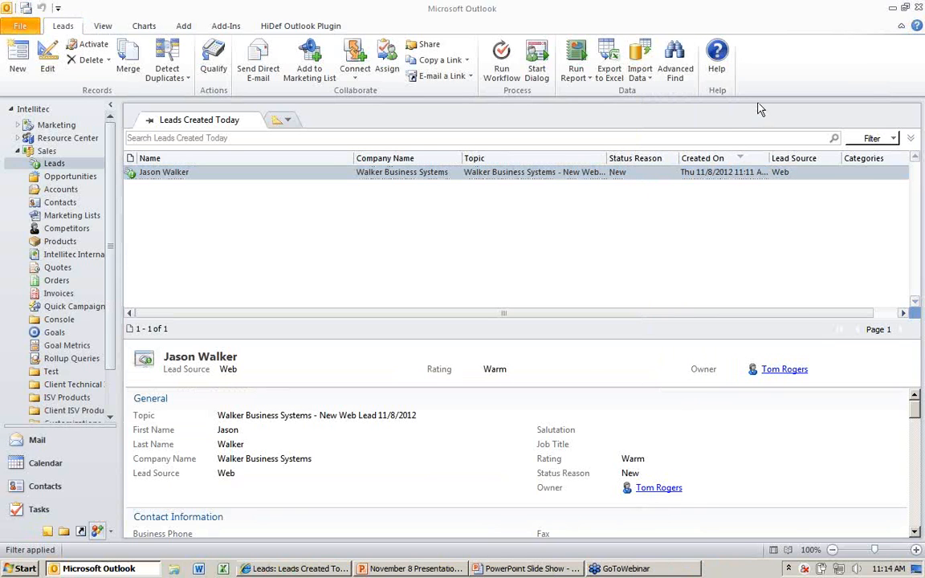
{"action": "left_click", "coordinate": [527, 569]}
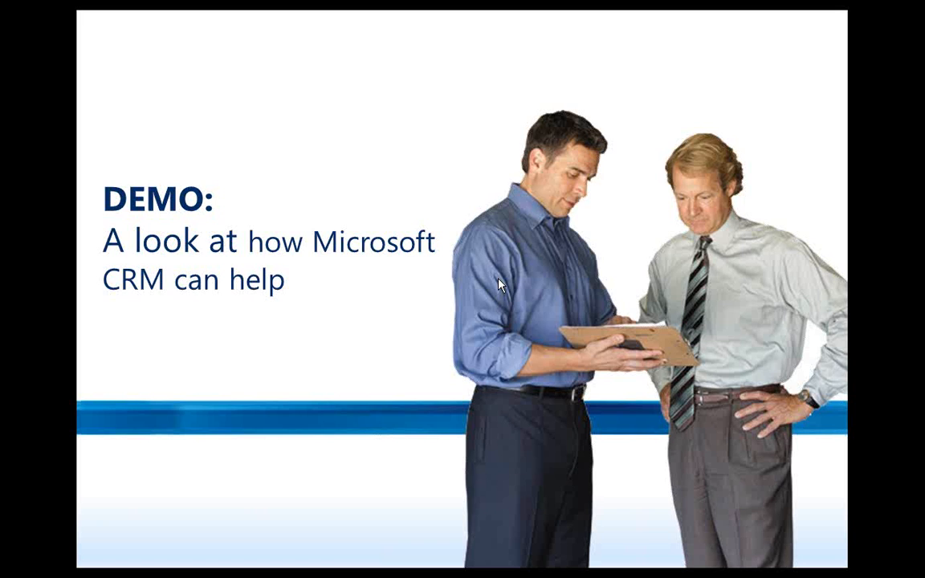